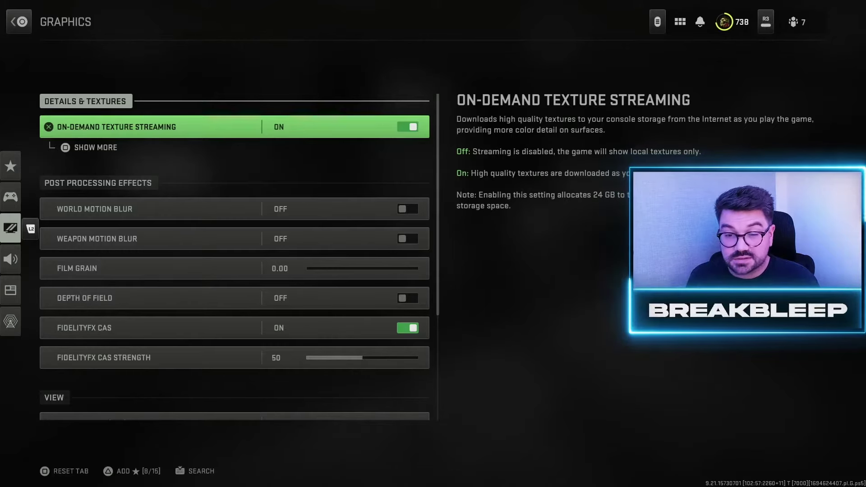
Confirm World and Weapon Motion Blur are off and Film Grain is at 0.00
key("Down")
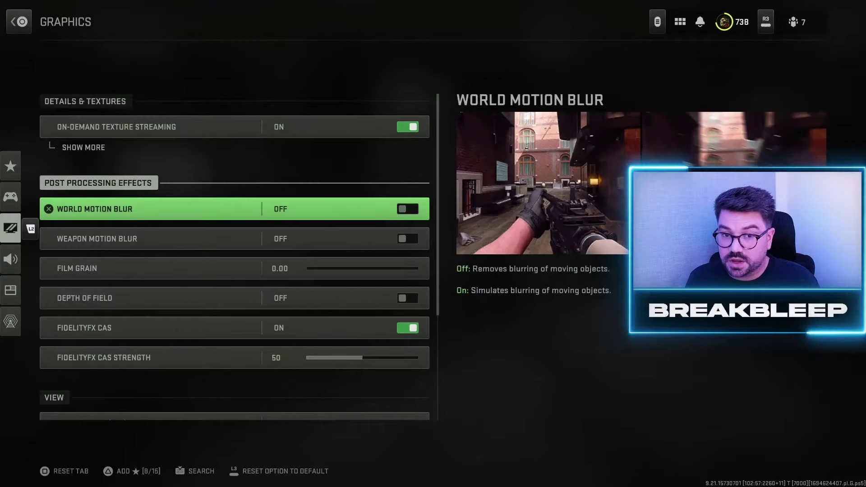
key("Down")
key("Down")
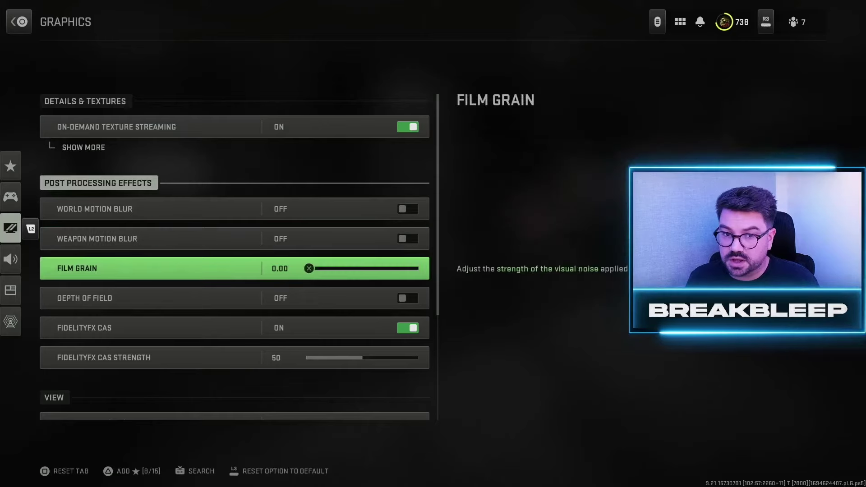
key("Down")
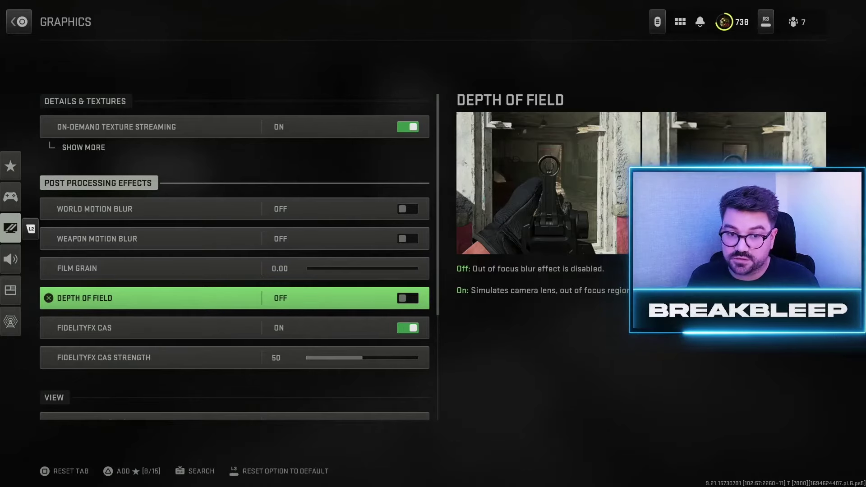
Compare FidelityFX CAS sharpening and its strength, ending on the Field of View setting
key("Down")
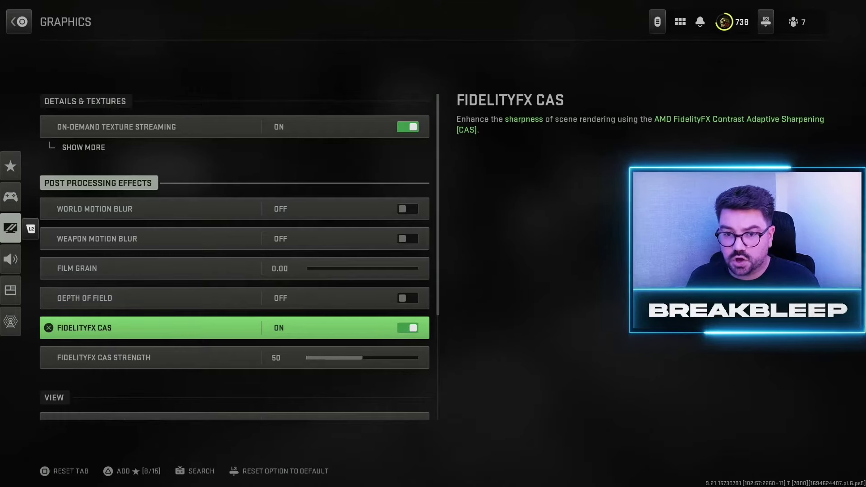
key("Return")
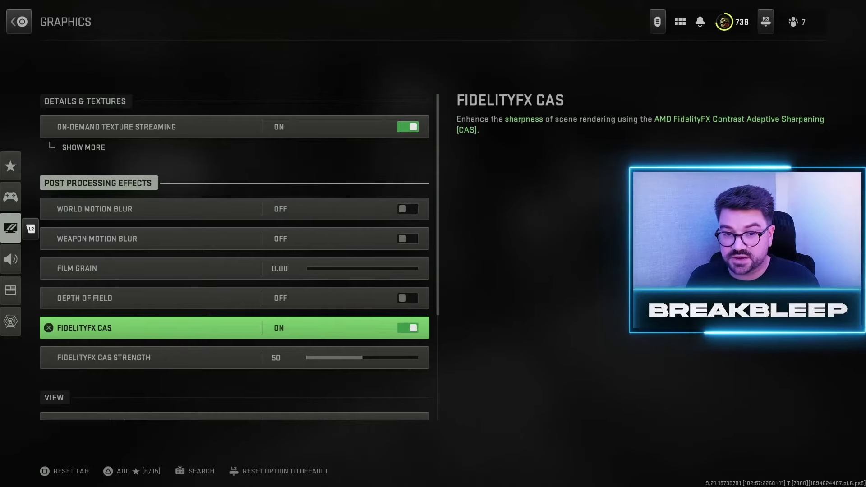
key("Down")
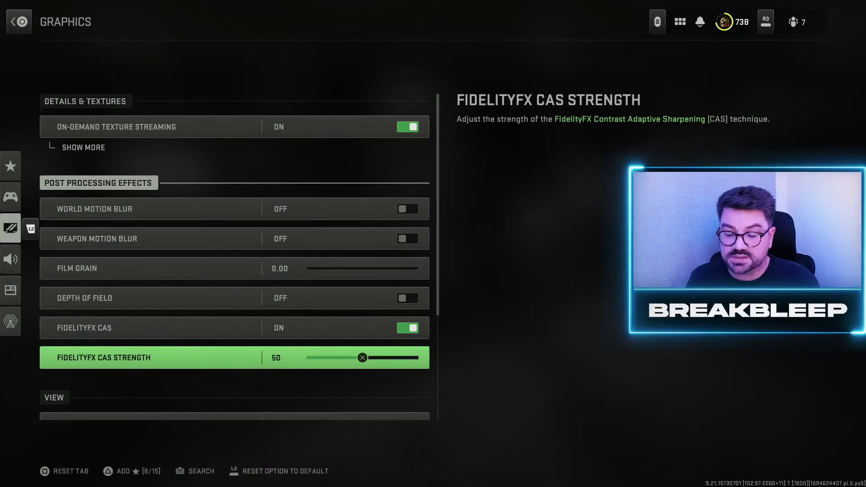
key("Down")
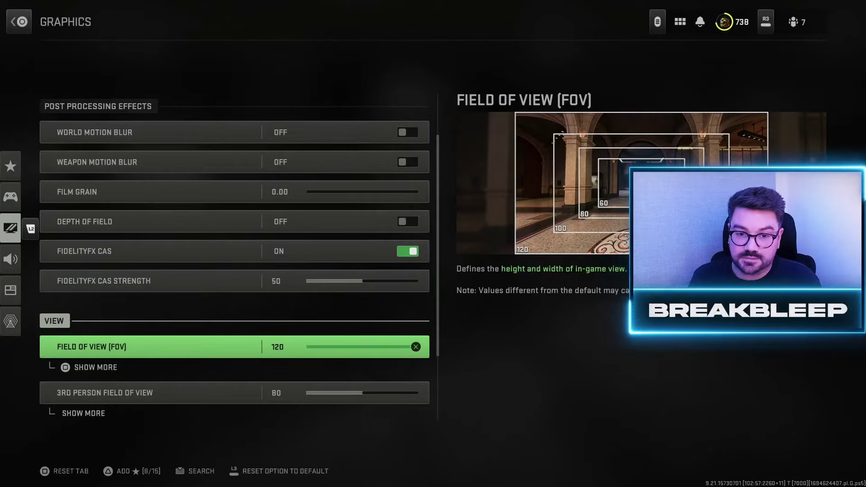
left_click(136, 392)
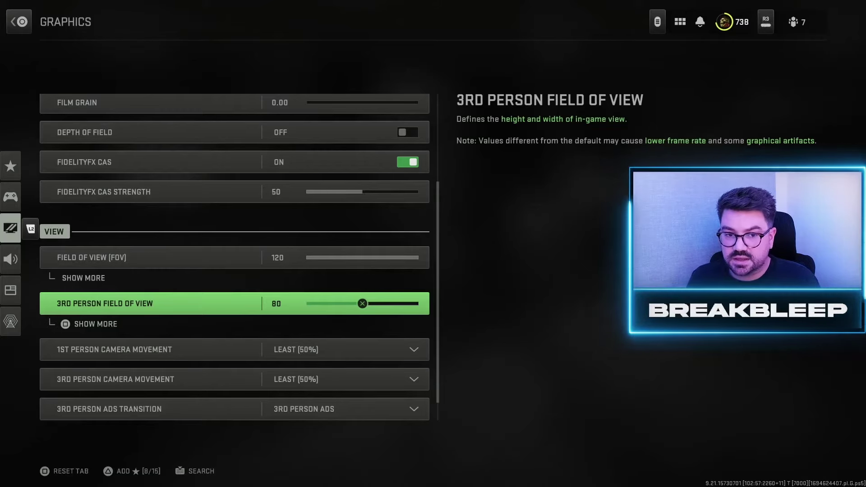
left_click(114, 349)
key("Return")
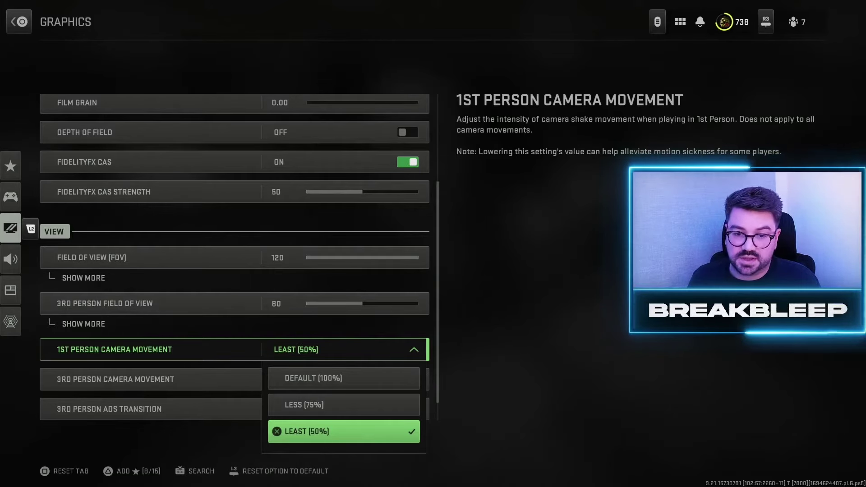
key("Return")
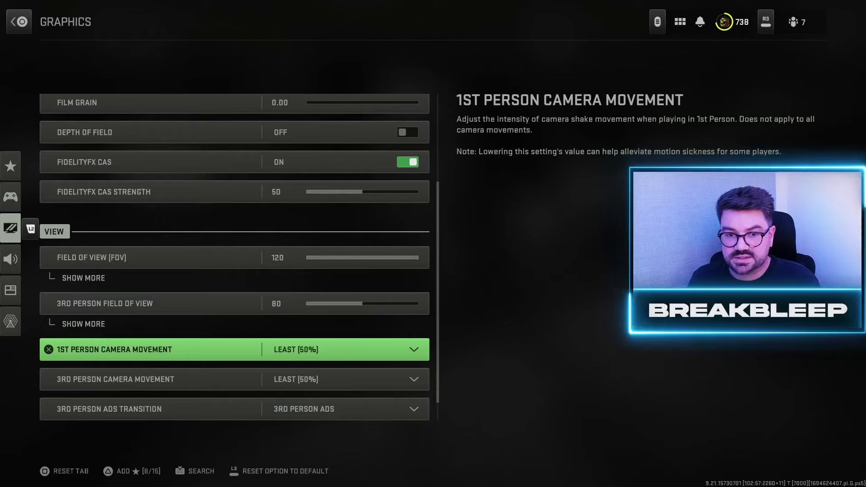
key("Down")
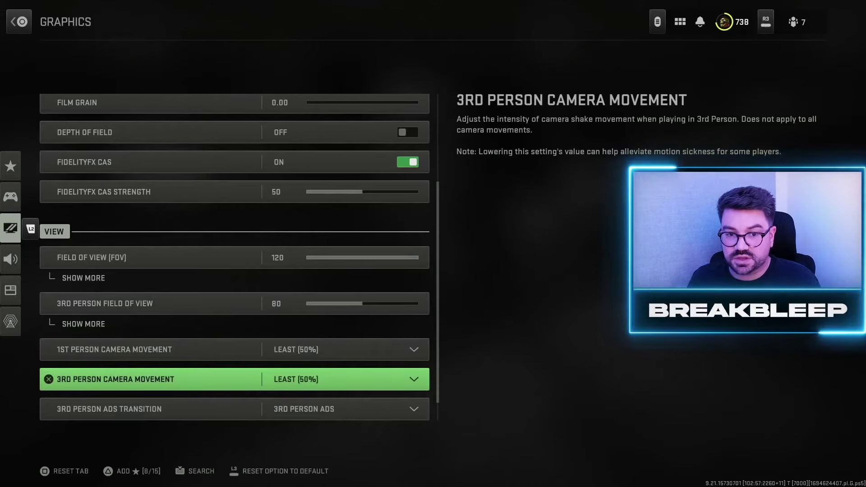
key("Down")
key("Down")
key("Down")
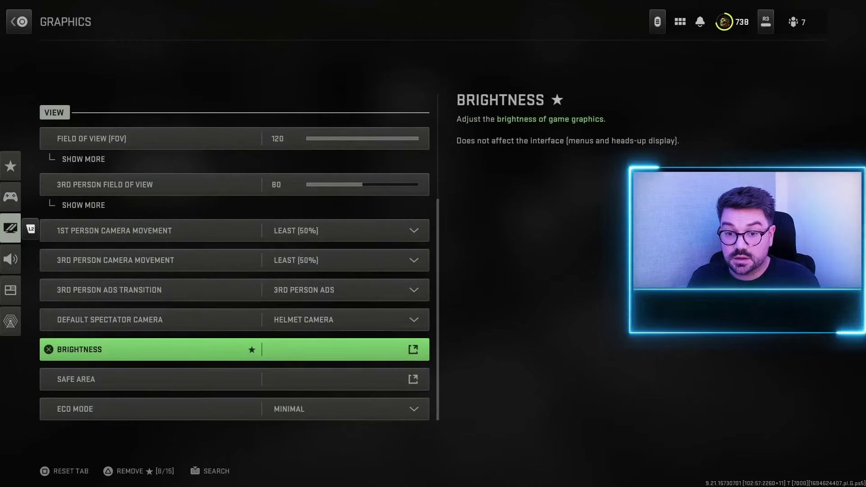
Raise Brightness from 49 to 60, then bring up the Safe Area adjustment
key("Return")
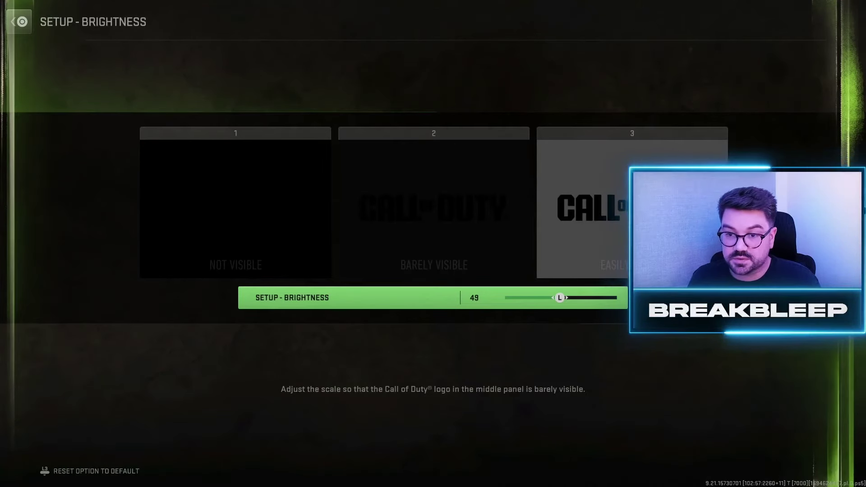
key("Right")
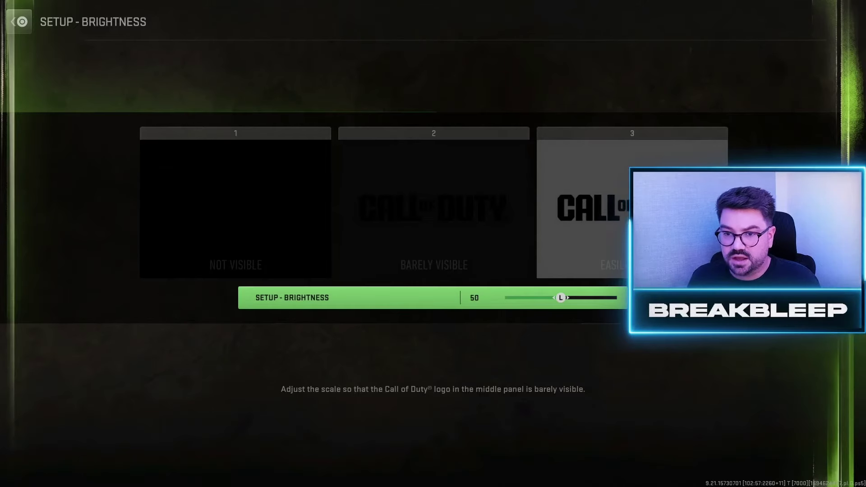
key("Right")
key("Right")
key("Right")
key("Right")
key("Right")
key("Right")
key("Right")
key("Right")
key("Right")
key("Right")
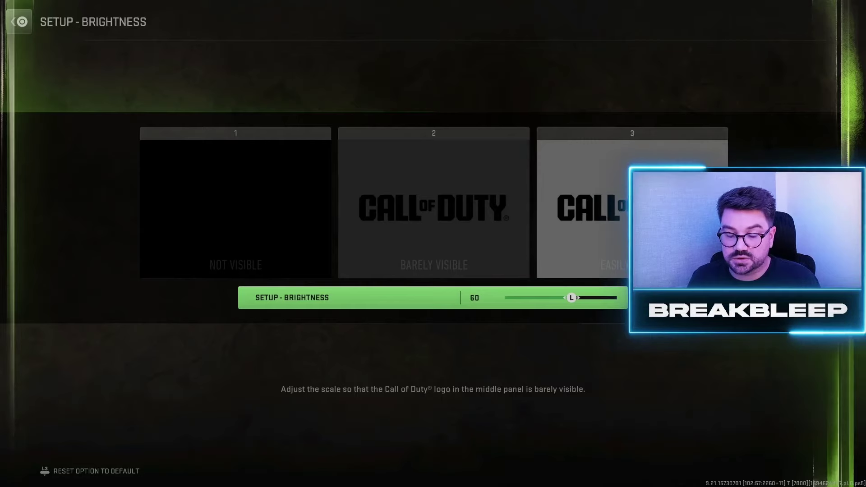
key("Escape")
key("Down")
key("Return")
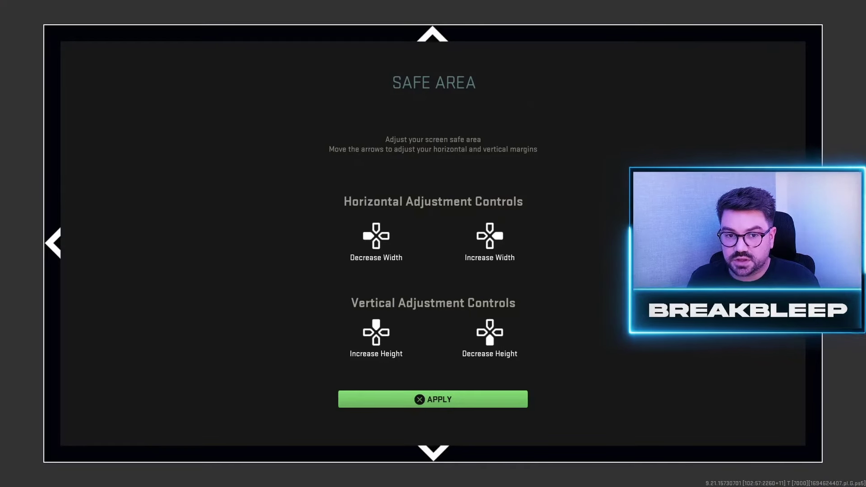
Try a taller and a shorter safe area, leaving it at its original height
key("Up")
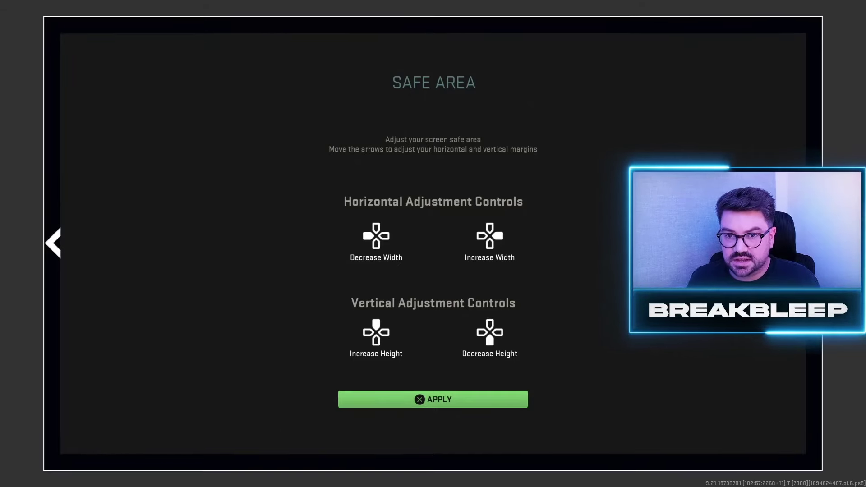
key("Down")
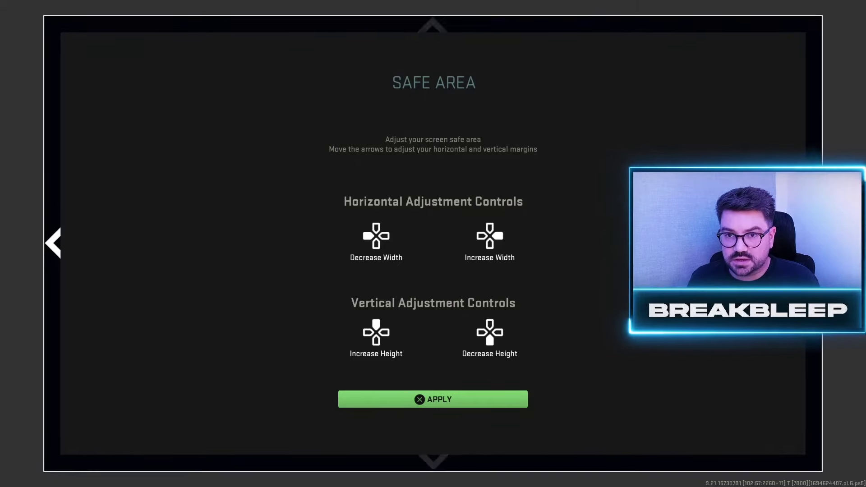
key("Down")
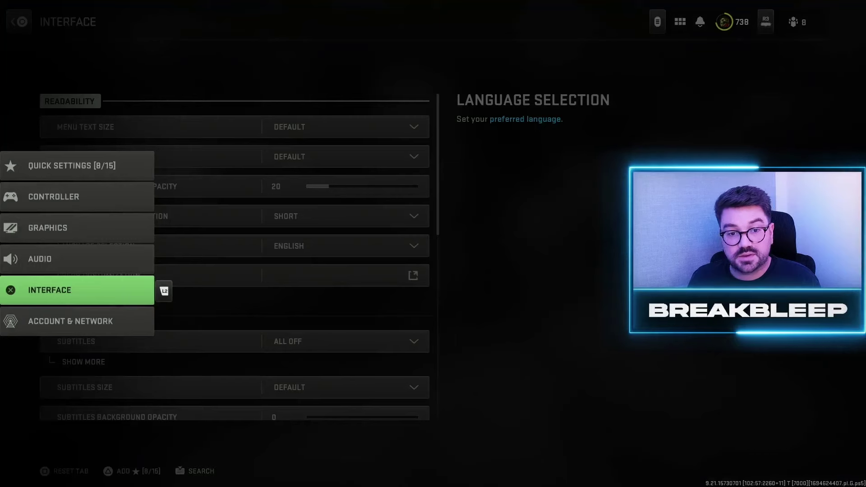
Open Color Customization from the Interface settings category
key("Up")
key("Up")
key("Down")
key("Down")
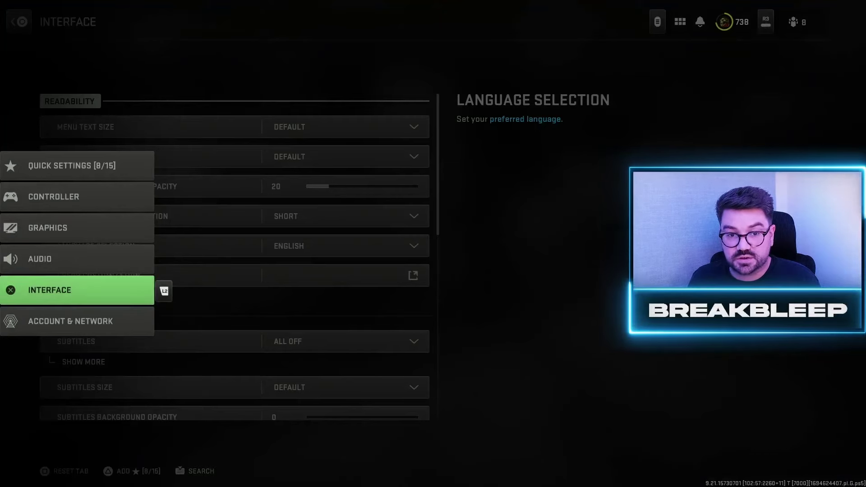
key("Right")
key("Down")
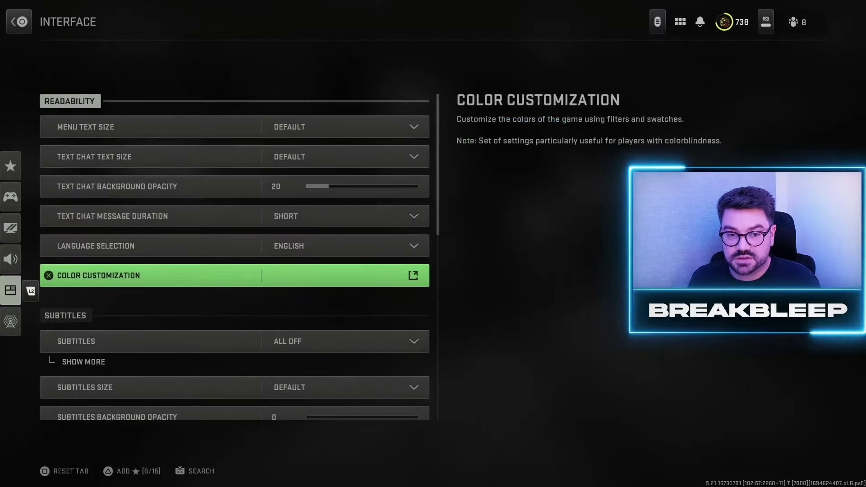
key("Return")
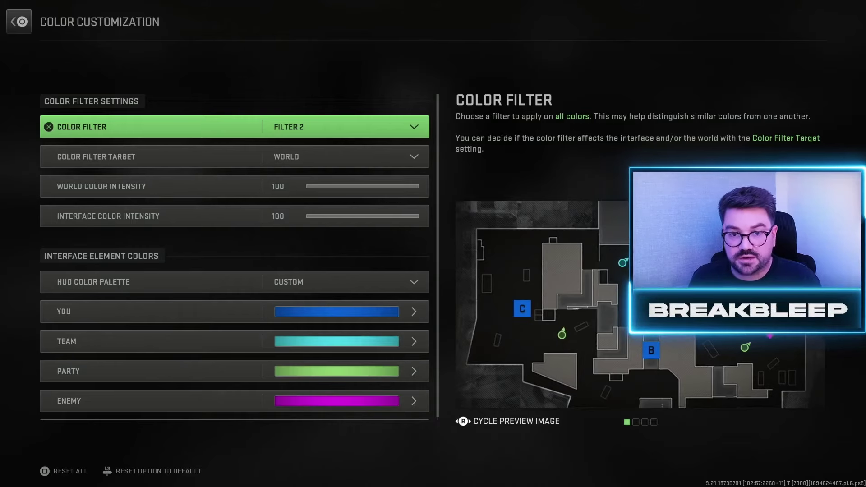
Leave the color filter unchanged and keep World as the Color Filter Target
key("Return")
key("Escape")
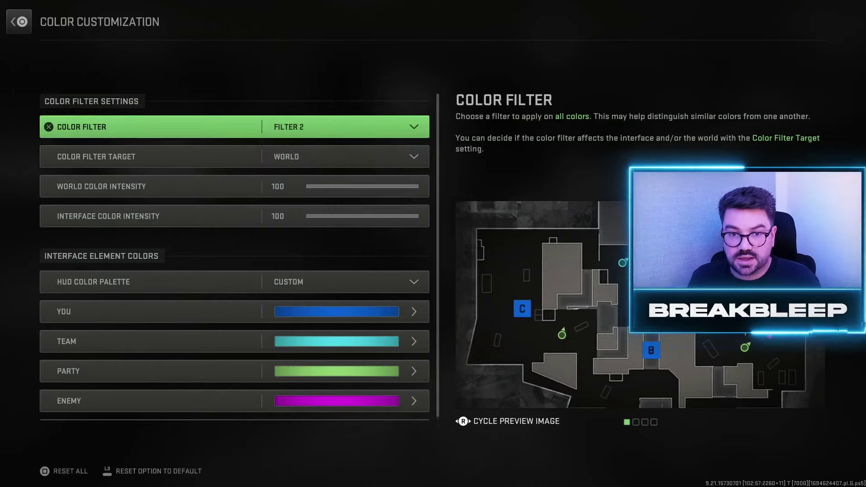
key("Down")
key("Return")
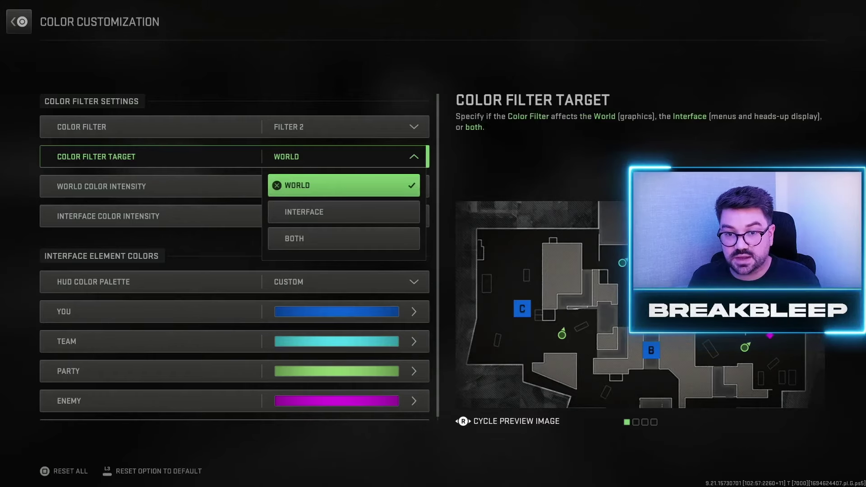
key("Down")
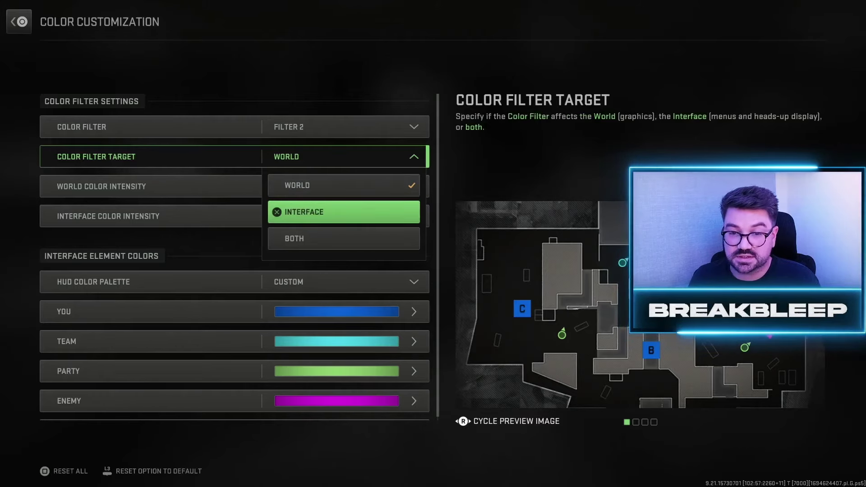
key("Up")
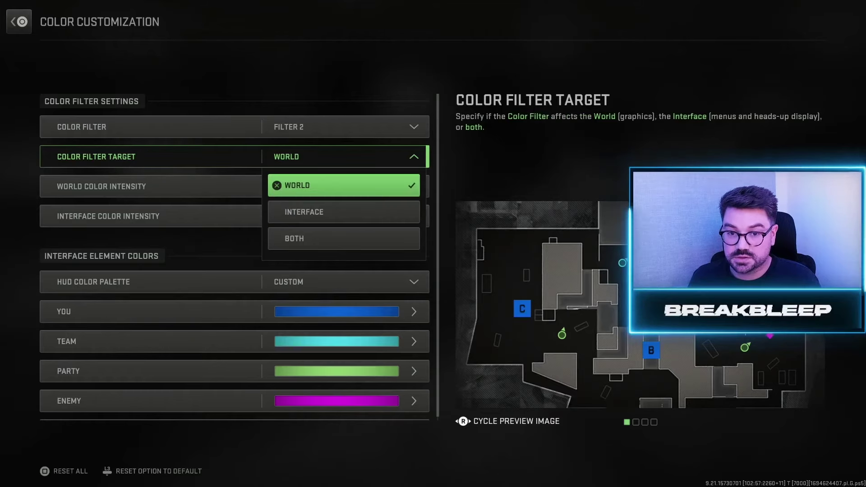
key("Return")
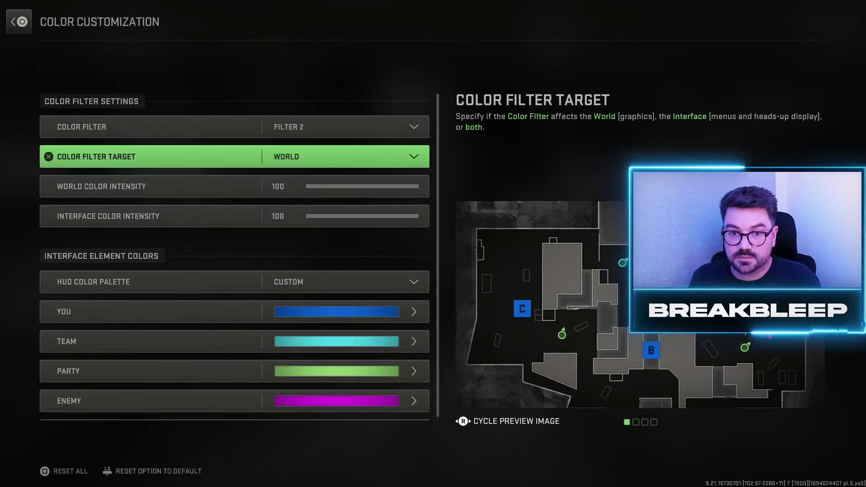
Preview the Deuteranopia and Tritanopia HUD palettes, then keep the Custom palette
key("Down")
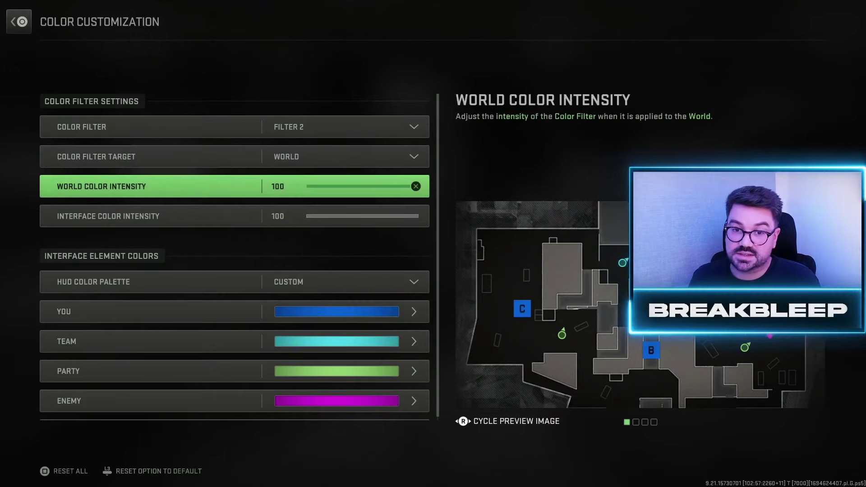
key("Down")
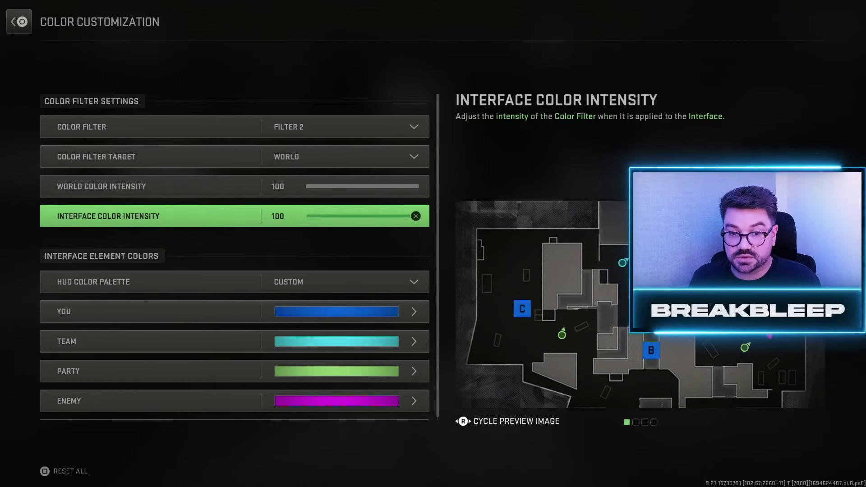
key("Down")
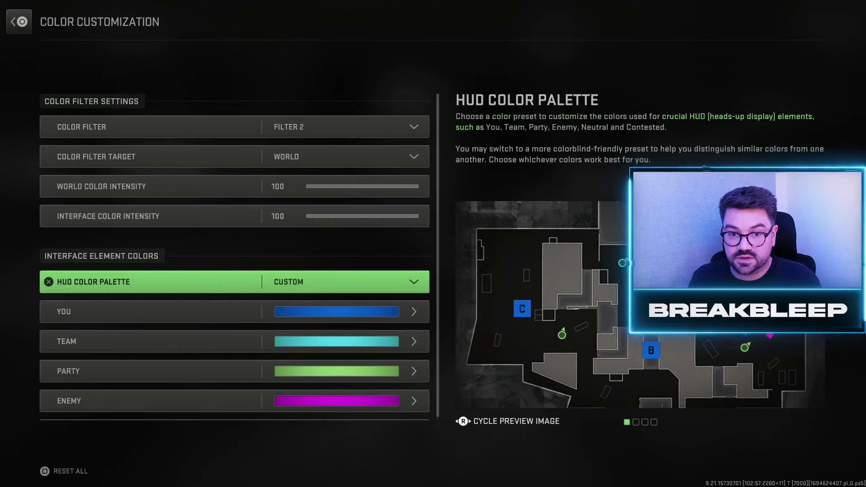
key("Return")
key("Up")
key("Up")
key("Up")
key("Up")
key("Up")
key("Up")
key("Up")
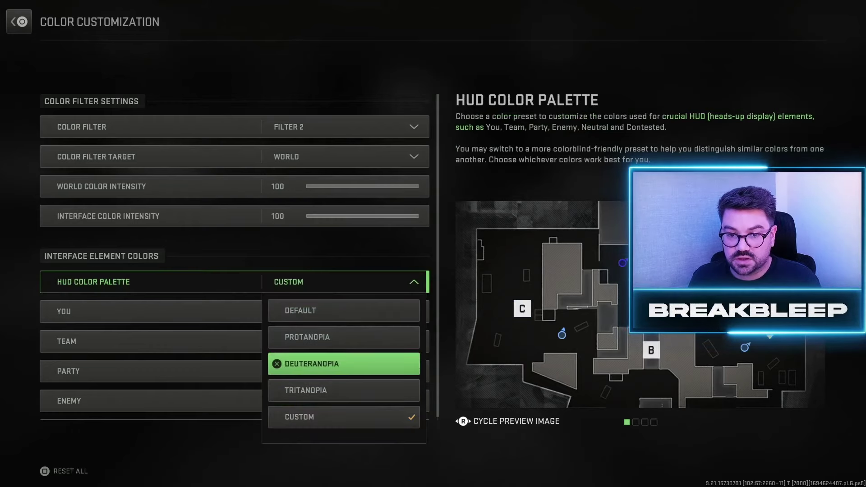
key("Down")
key("Down")
key("Down")
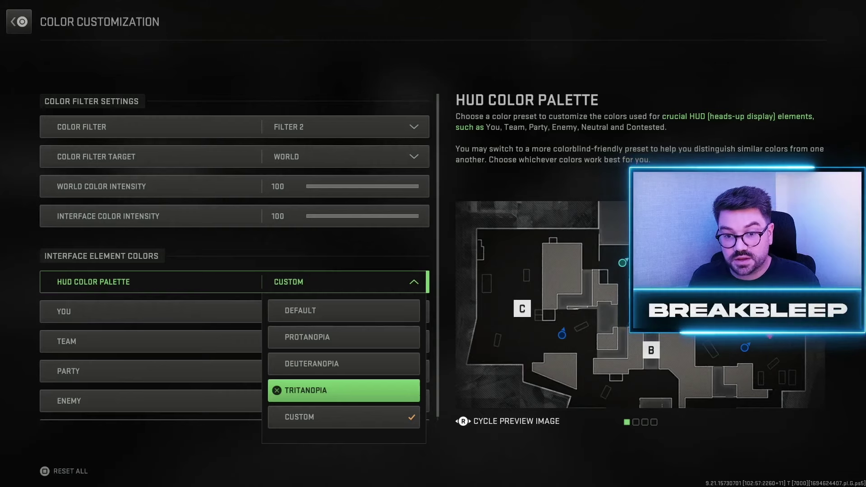
key("Down")
key("Return")
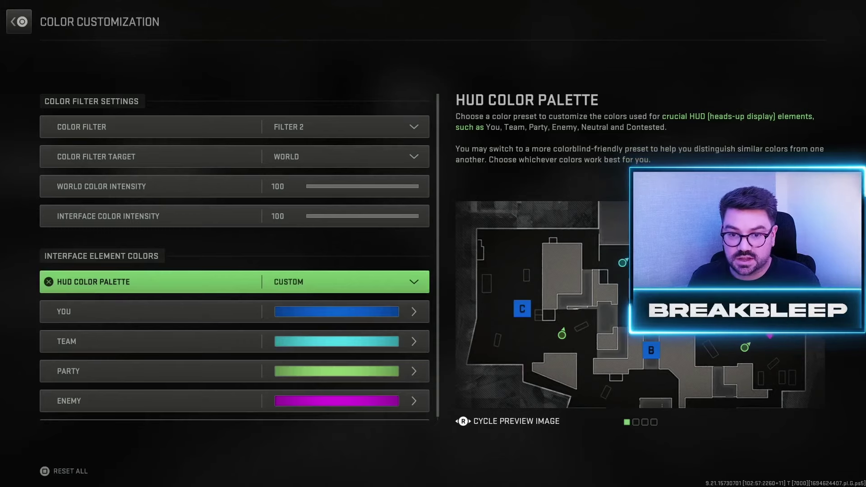
key("Down")
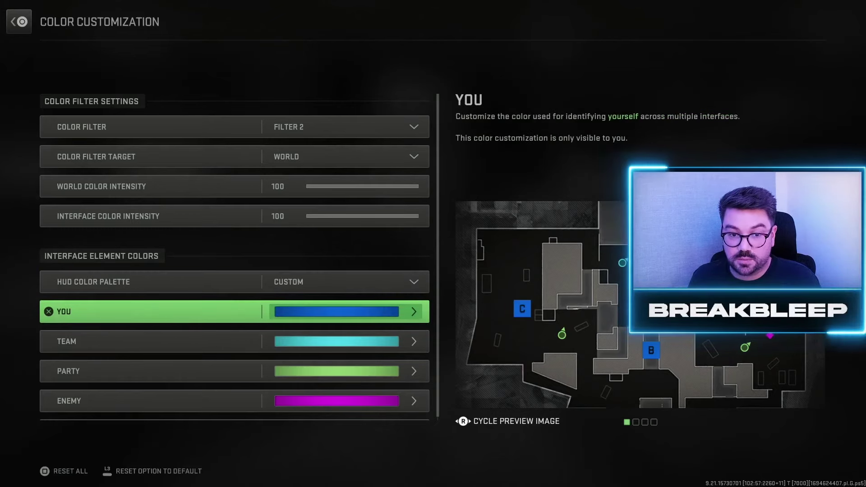
key("Down")
key("Up")
key("Down")
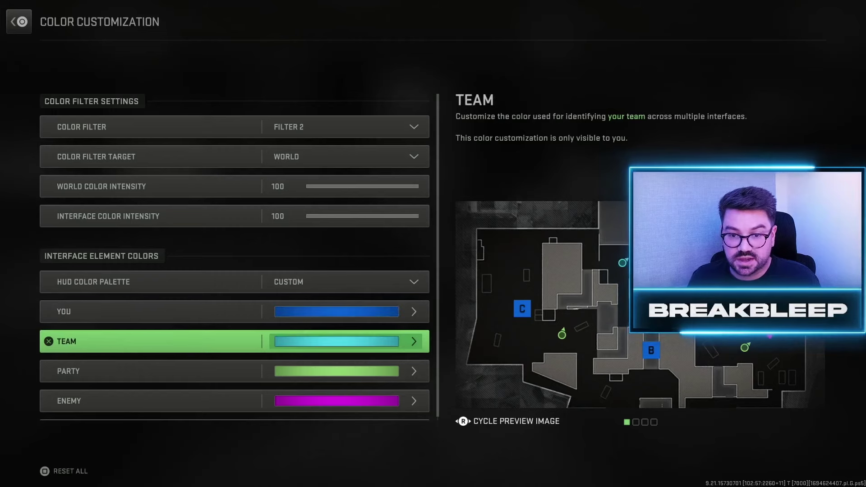
key("Down")
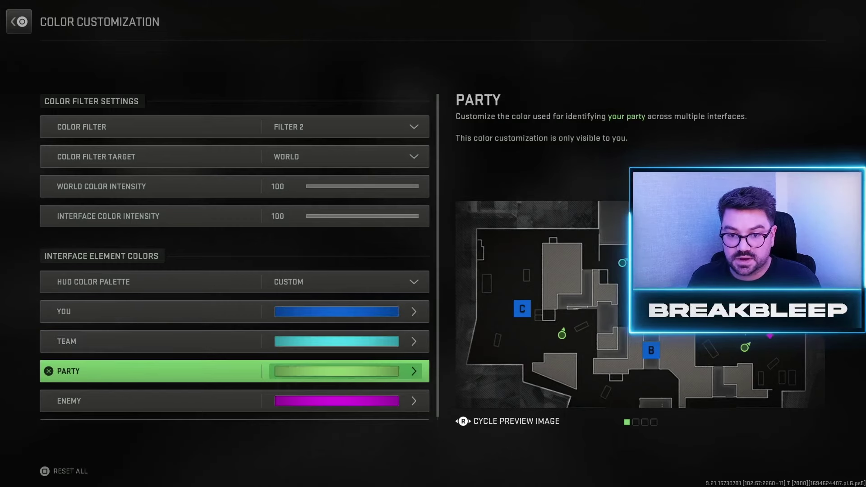
key("Down")
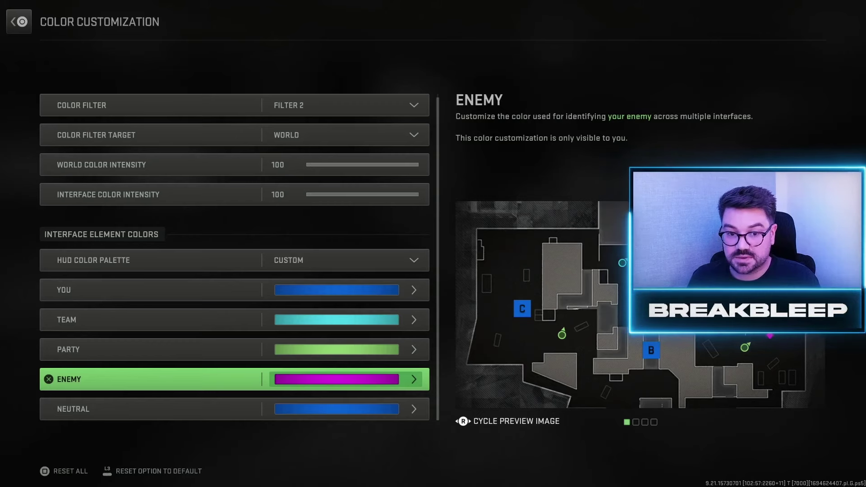
key("Down")
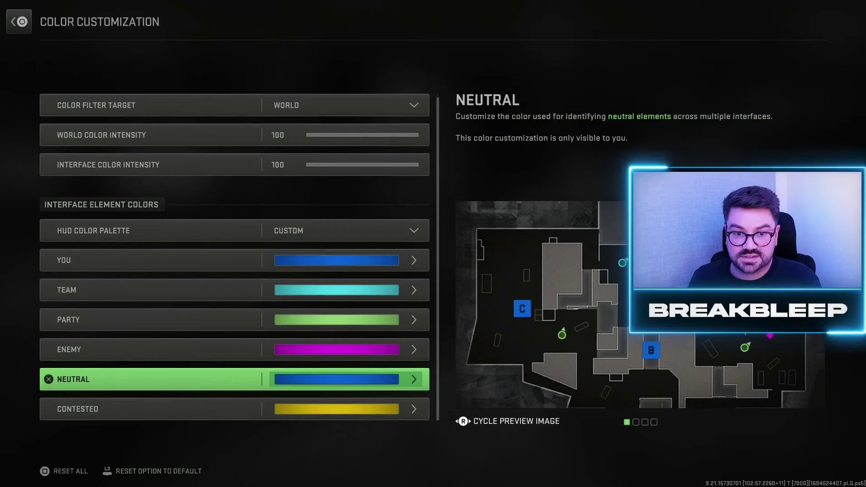
key("Down")
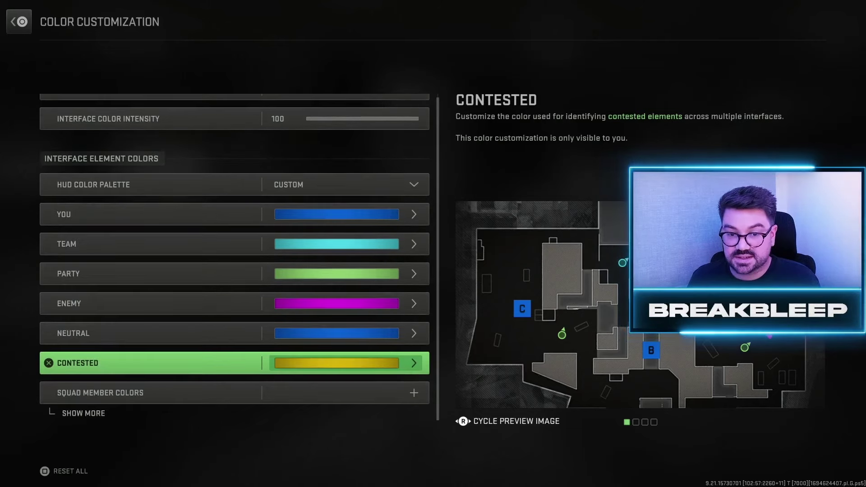